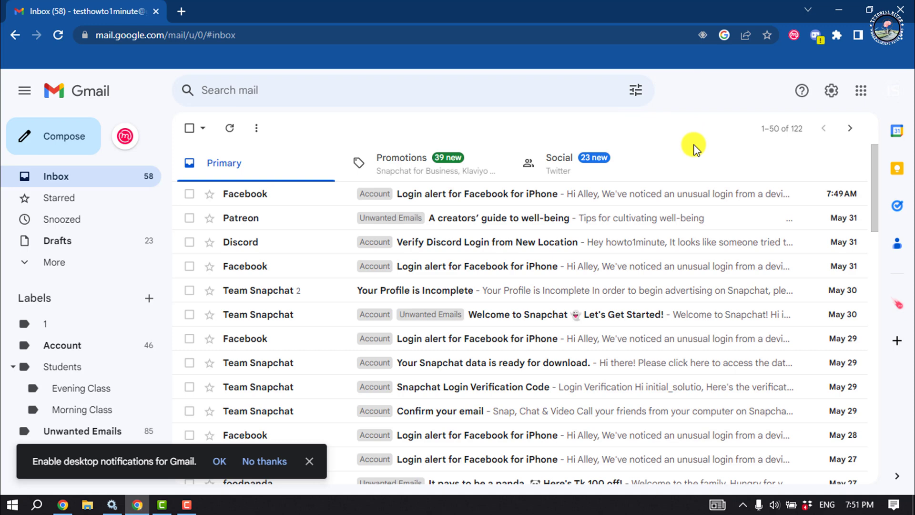
Step: Open Gmail's full settings on the Forwarding and POP/IMAP tab via quick settings
left_click(831, 92)
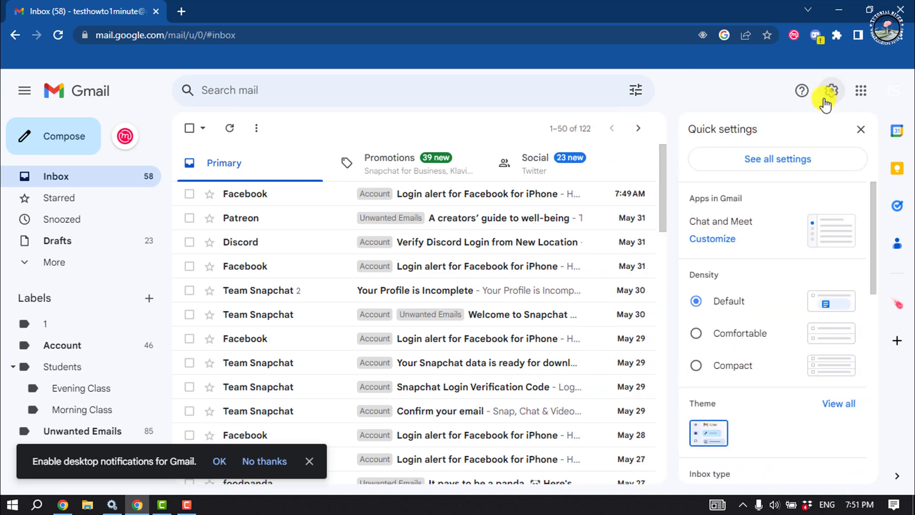
left_click(783, 162)
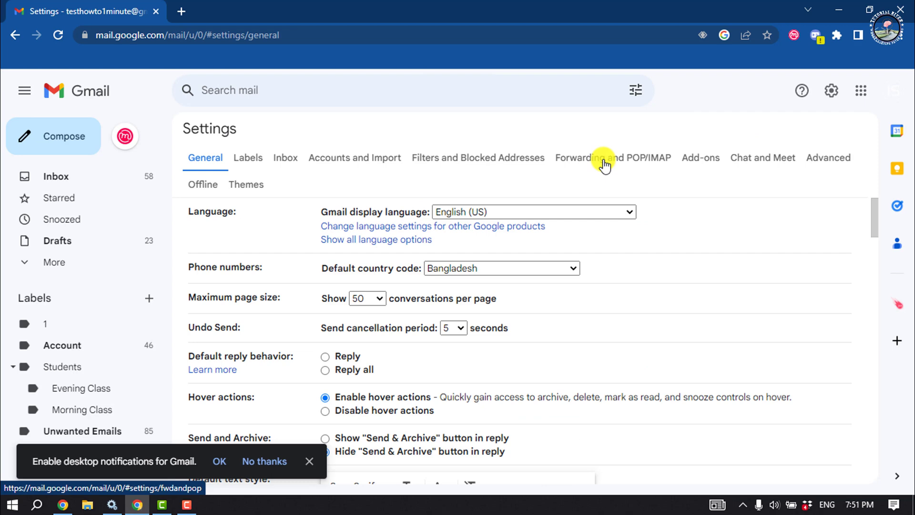
left_click(605, 162)
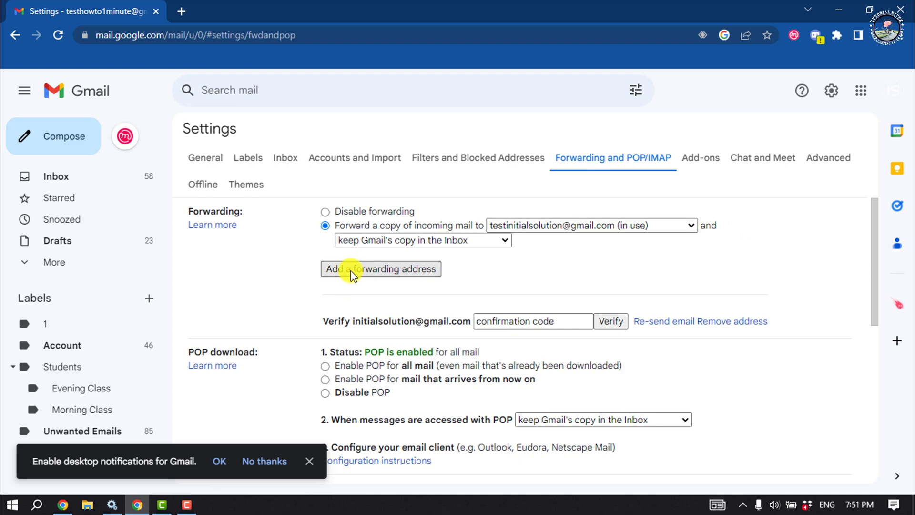
Step: Add a new forwarding address, correcting a typo, and approve forwarding to it
left_click(386, 270)
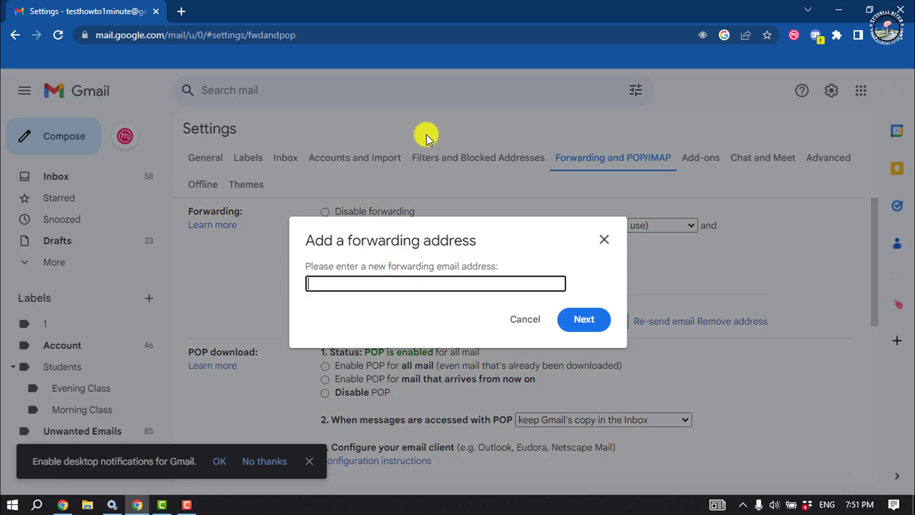
type("tes")
key("BackSpace")
key("BackSpace")
key("BackSpace")
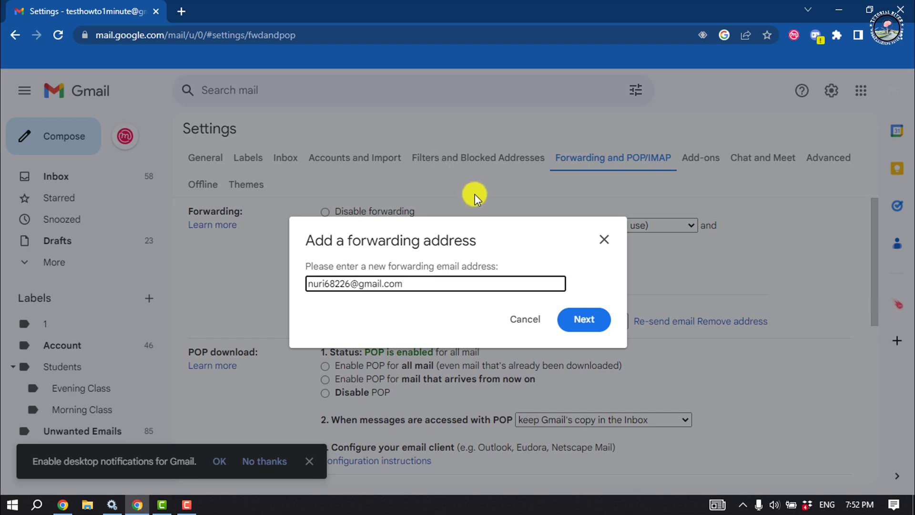
left_click(581, 319)
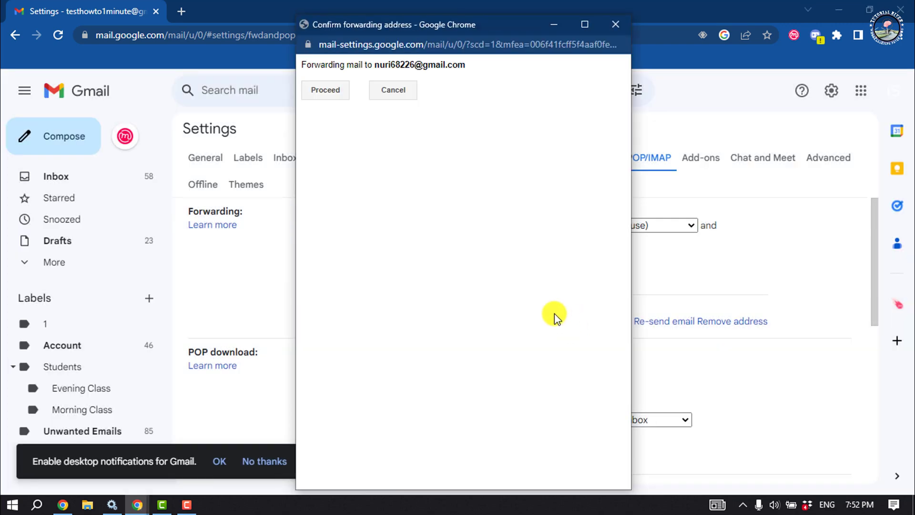
left_click(326, 90)
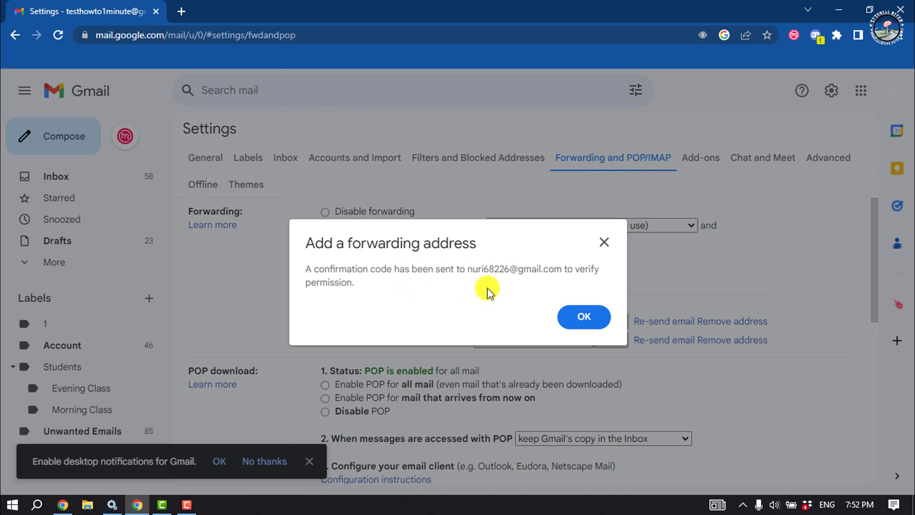
Step: Copy the code from the Gmail Forwarding Confirmation email and return to forwarding settings
left_click(584, 316)
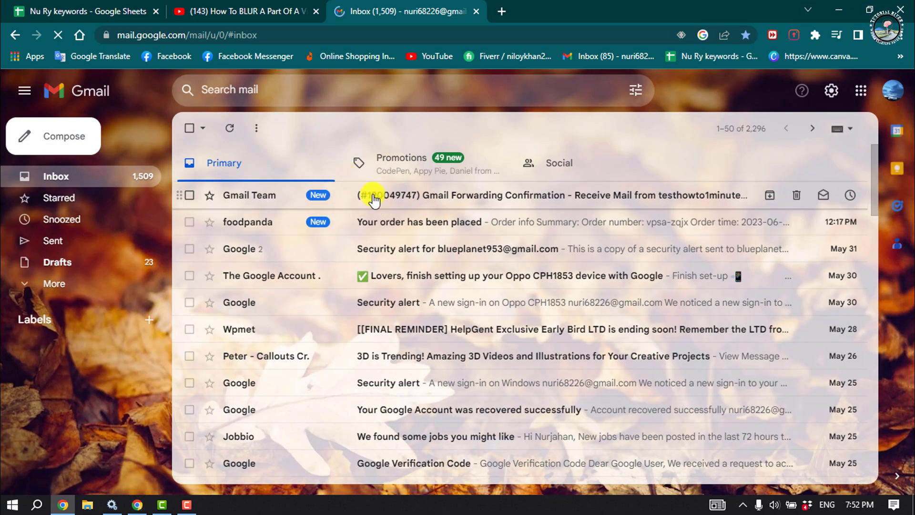
left_click(405, 199)
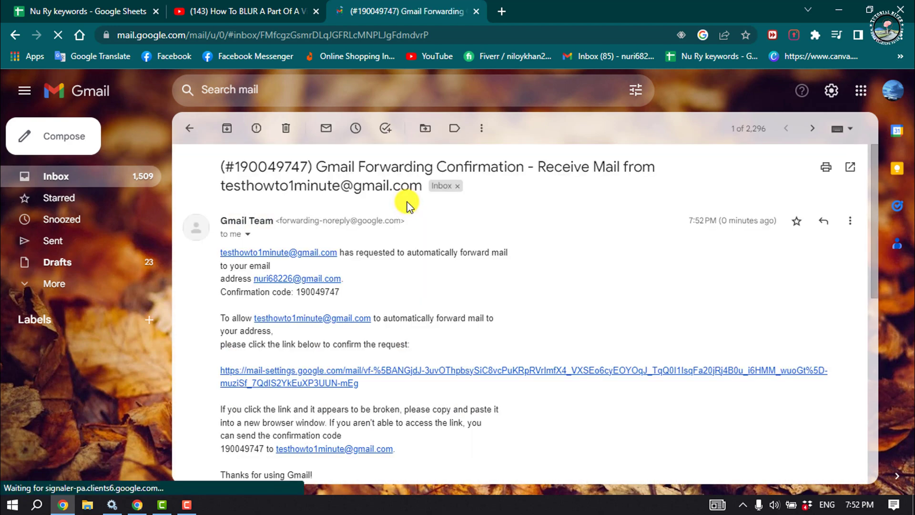
scroll(422, 251, "down", 5)
scroll(422, 250, "down", 3)
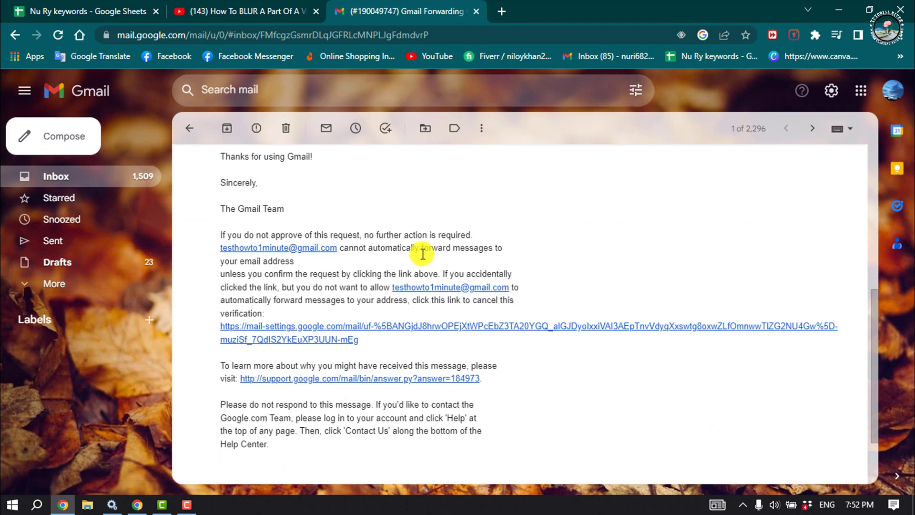
scroll(422, 252, "down", 2)
scroll(422, 251, "up", 8)
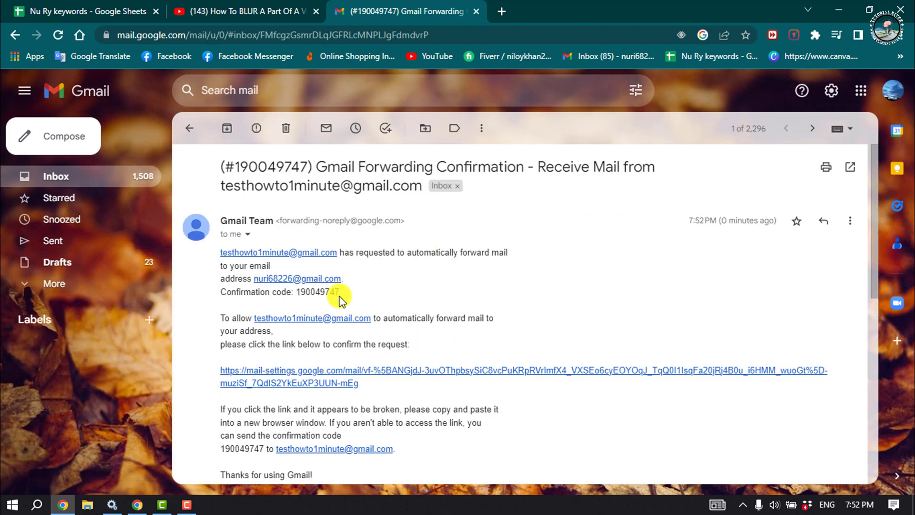
left_click_drag(342, 290, 296, 291)
right_click(308, 291)
left_click(326, 307)
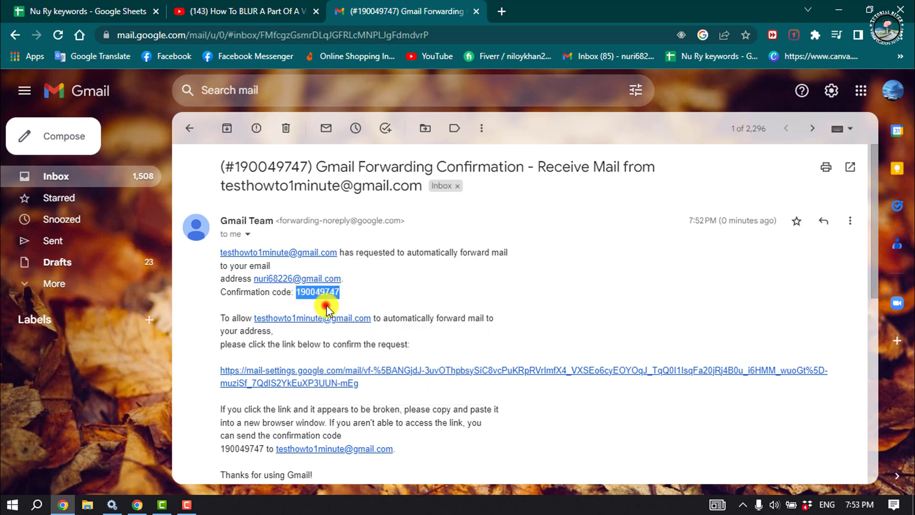
left_click(138, 505)
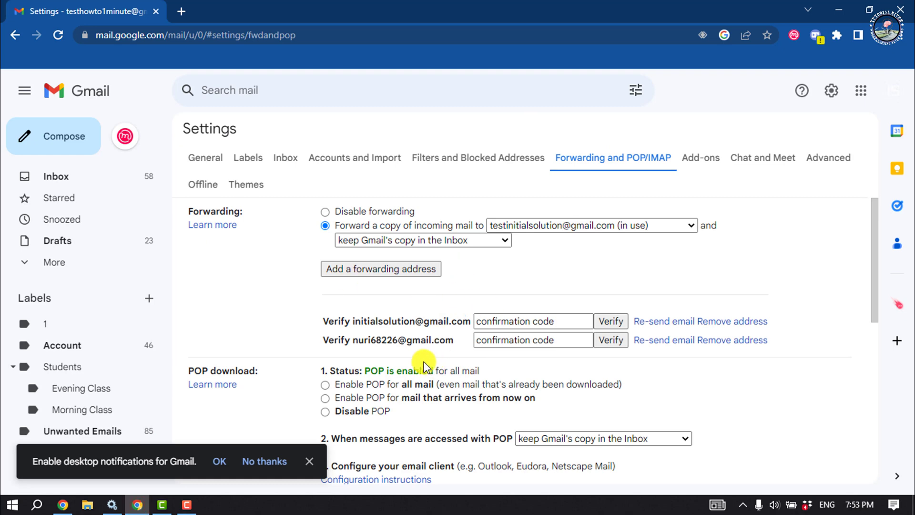
Step: Paste the confirmation code and verify the new forwarding address
left_click(498, 340)
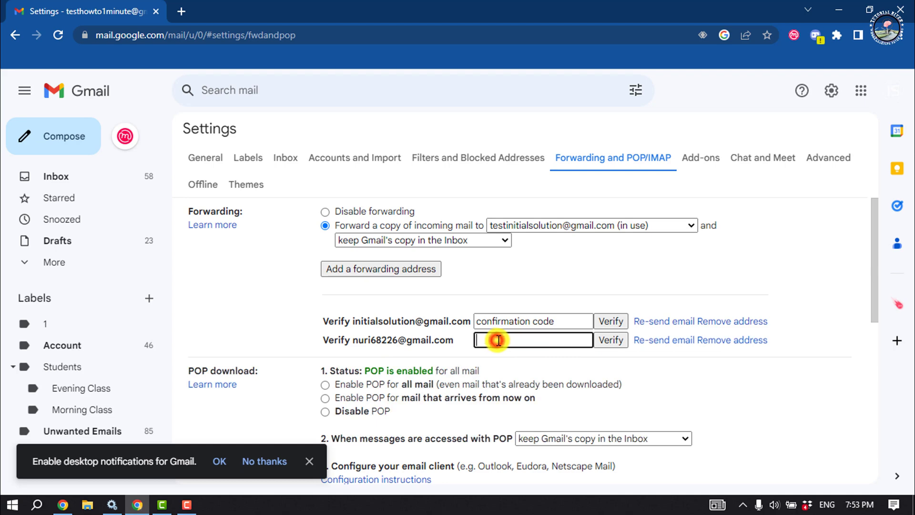
right_click(498, 339)
left_click(530, 234)
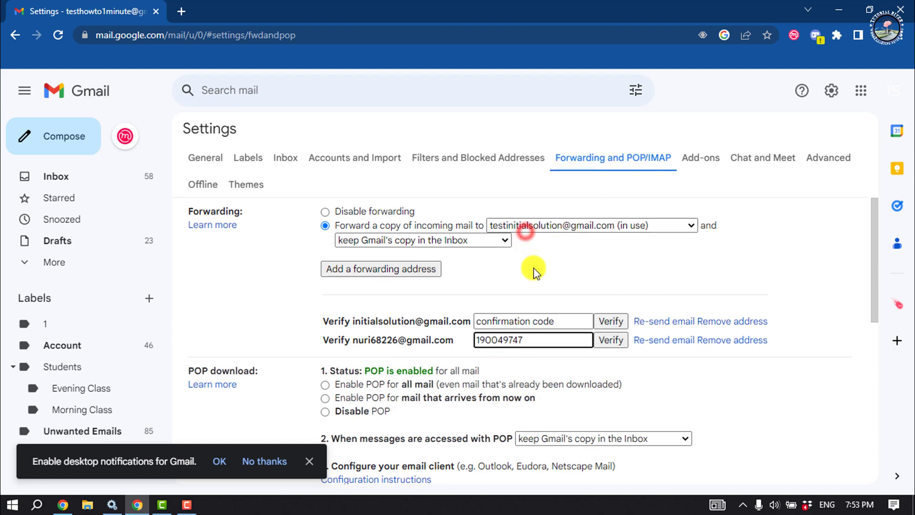
left_click(614, 341)
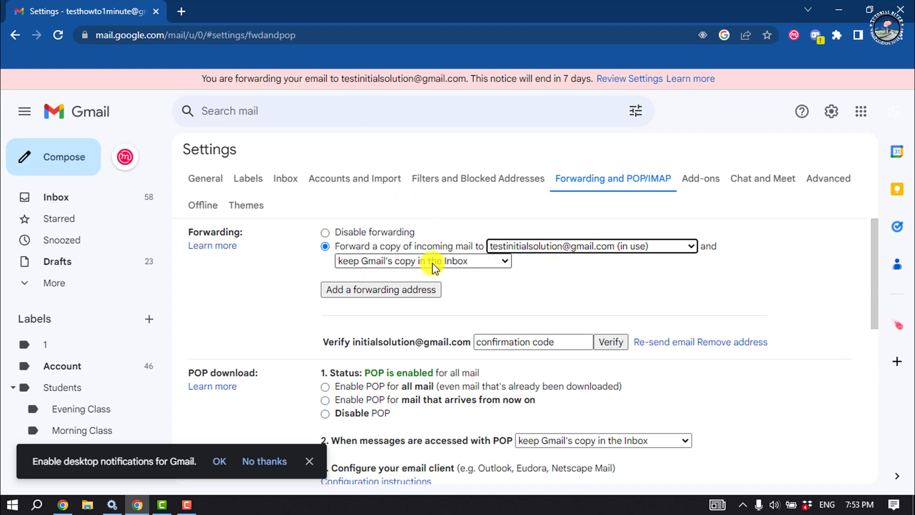
Step: Remove the new address from the forwarding dropdown, keeping the previous forwarding address
left_click(568, 248)
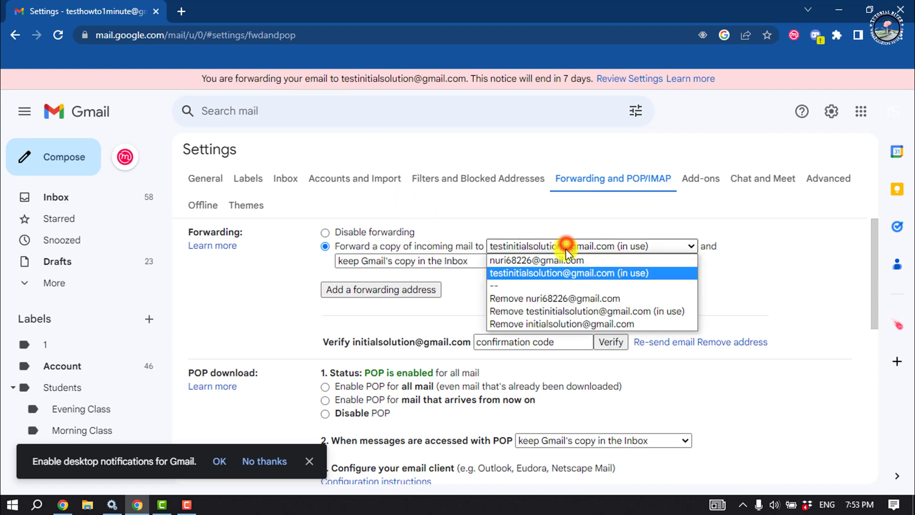
left_click(544, 299)
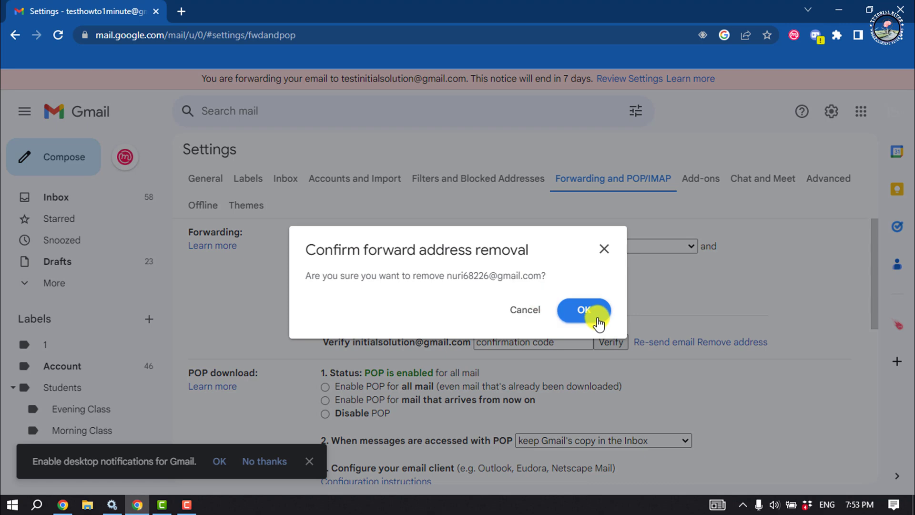
left_click(584, 310)
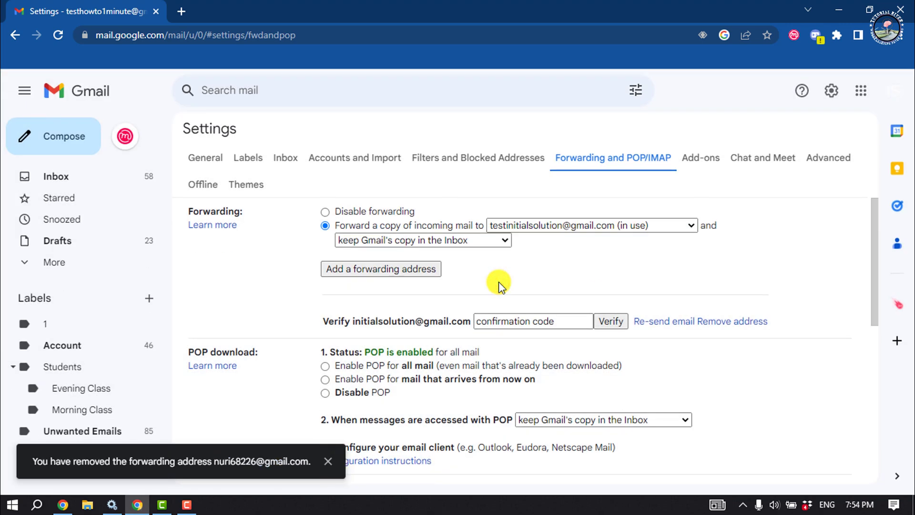